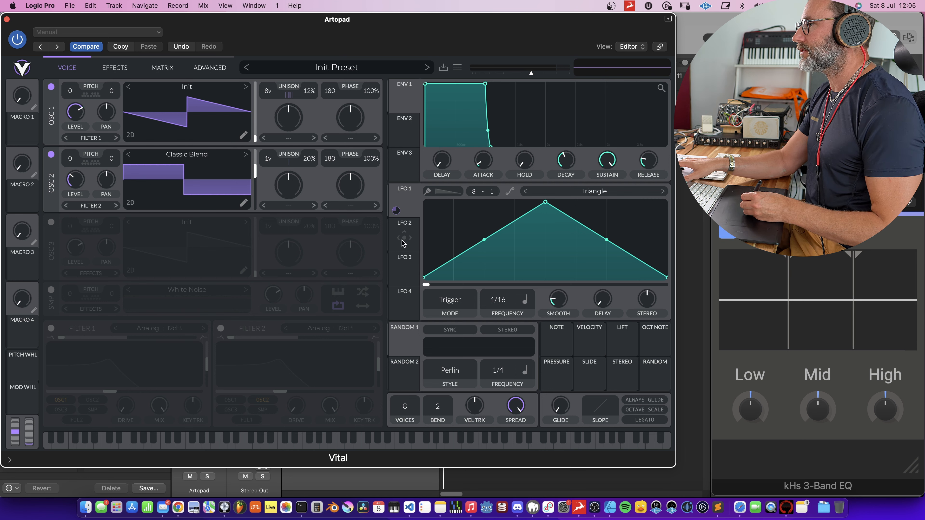
Step: Modulate oscillator 2's level with LFO 2 and set LFO 2's frequency to 1/2
left_click_drag(407, 238, 218, 229)
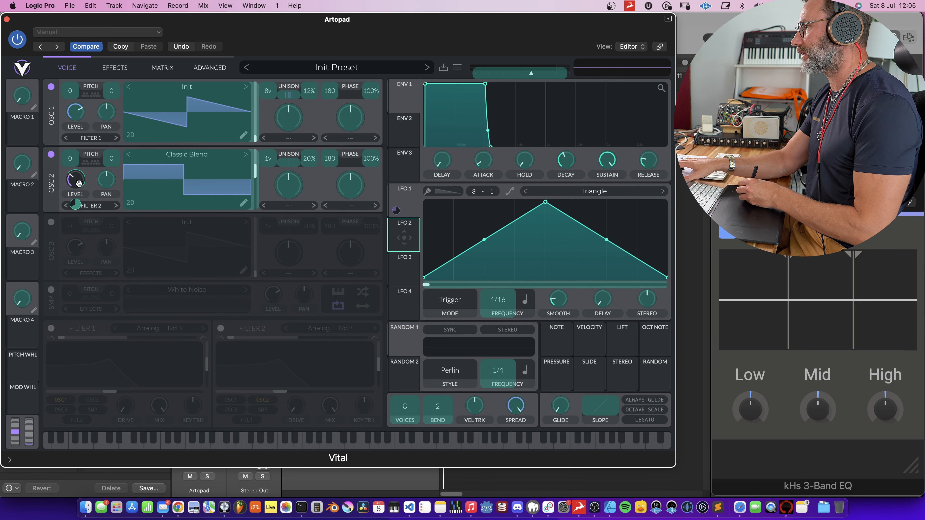
left_click_drag(78, 182, 79, 183)
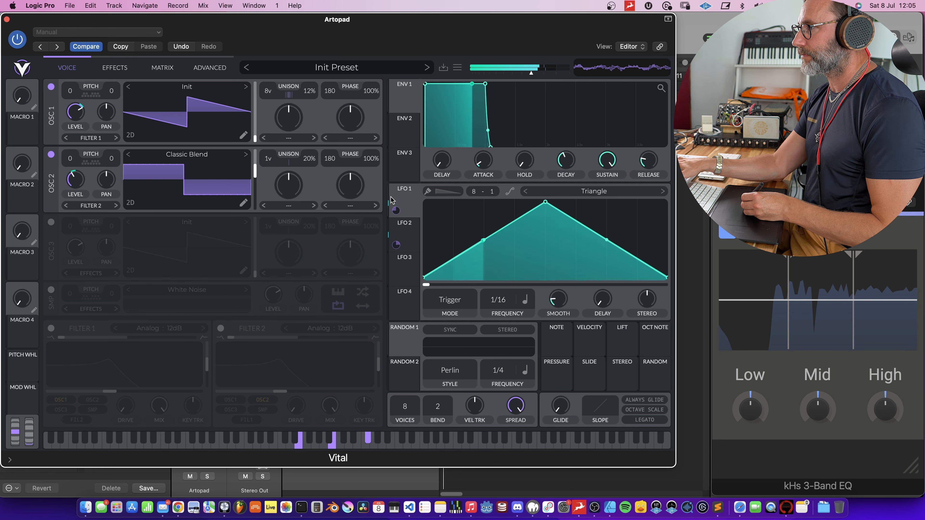
mouse_move(499, 300)
left_mouse_down()
mouse_move(509, 279)
mouse_move(503, 329)
mouse_move(511, 300)
left_mouse_up()
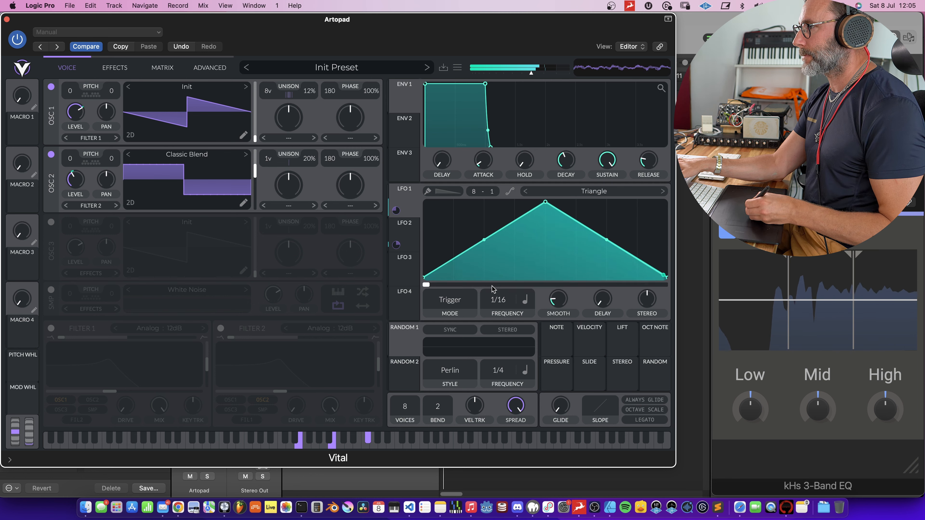
left_click(406, 227)
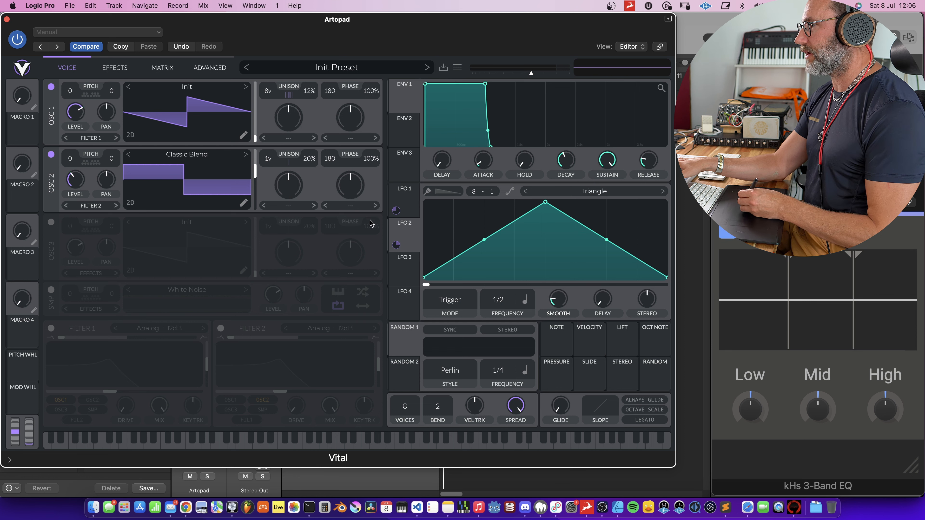
Step: Apply Formant distortion to oscillator 2 with a raised amount, and modulate its pan with LFO 2 around a base of about -62%
left_click(351, 206)
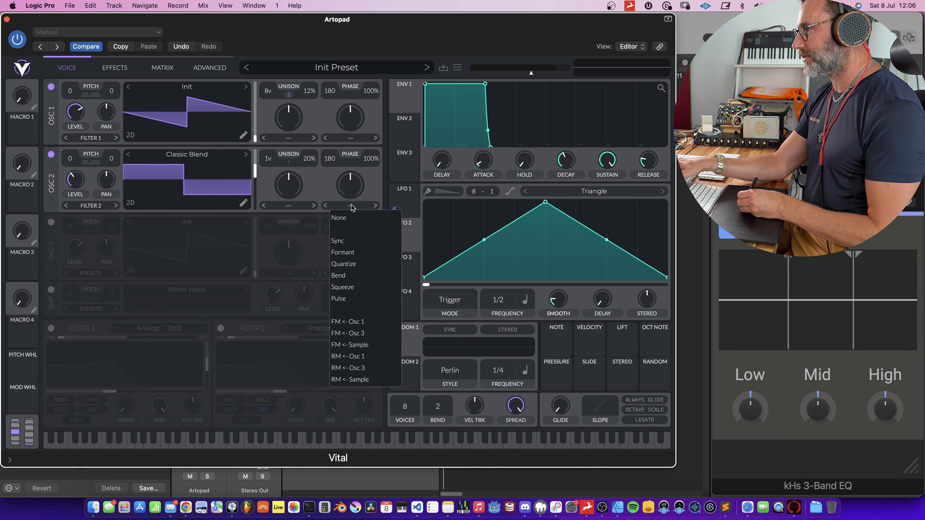
left_click(347, 255)
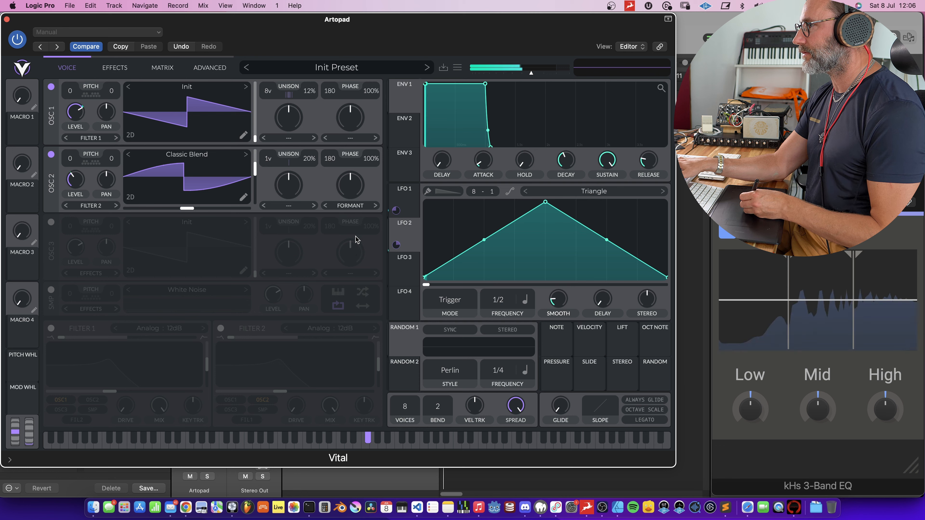
left_click_drag(350, 187, 353, 174)
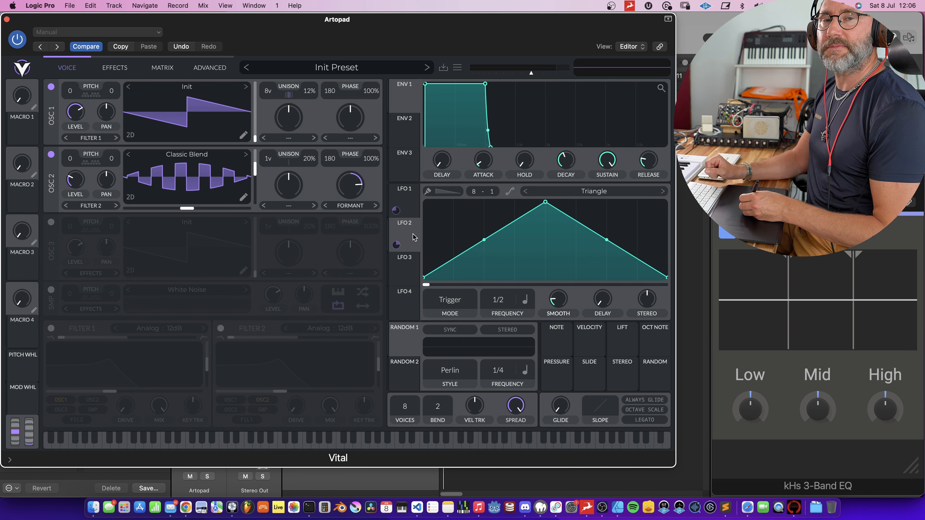
left_click_drag(379, 214, 105, 180)
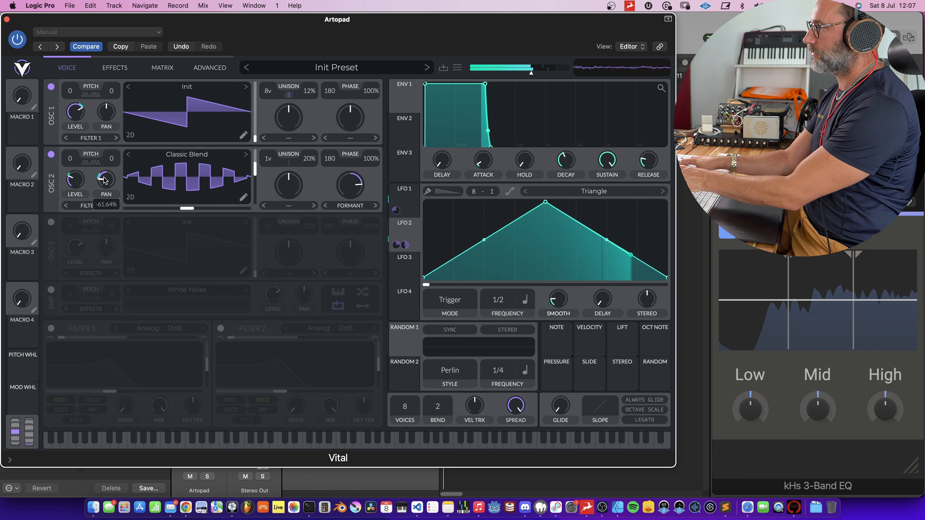
mouse_move(107, 205)
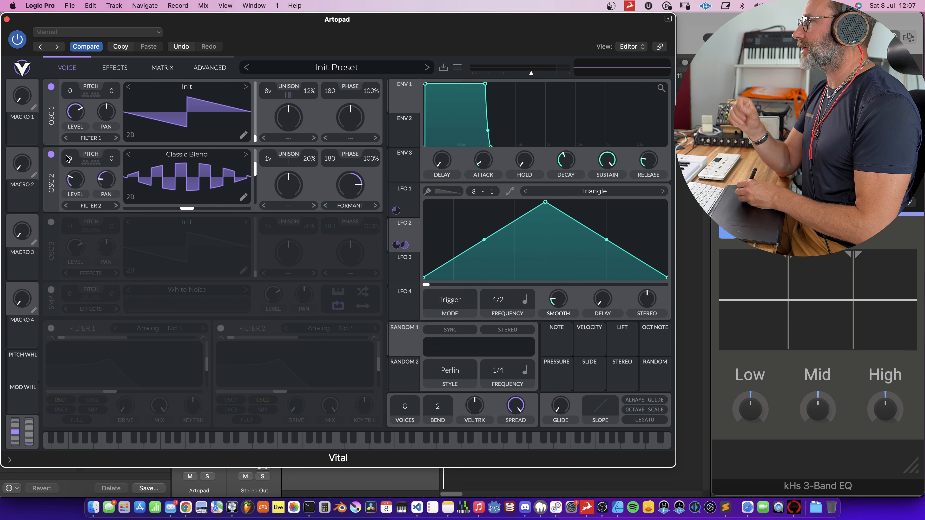
Step: Switch off oscillator 2 and adjust how strongly LFO 1 modulates oscillator 1's level
left_click(52, 155)
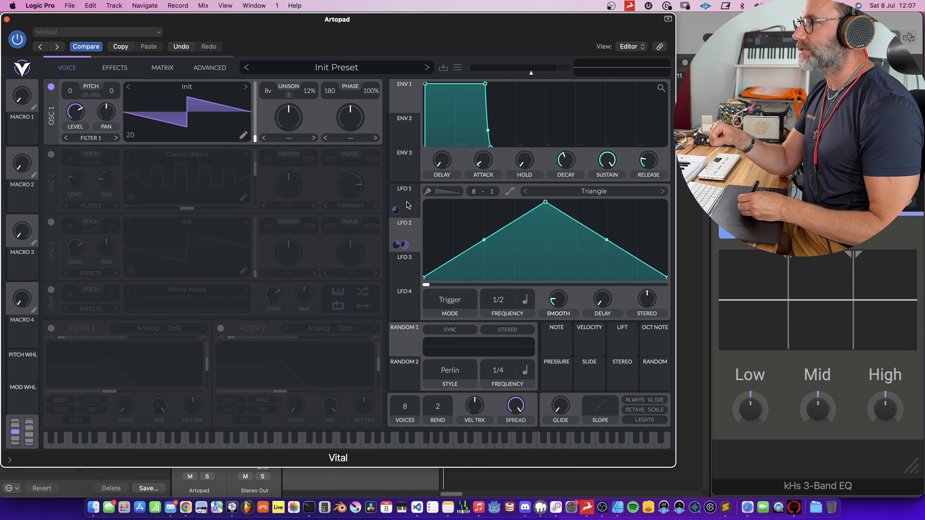
left_click_drag(407, 204, 407, 221)
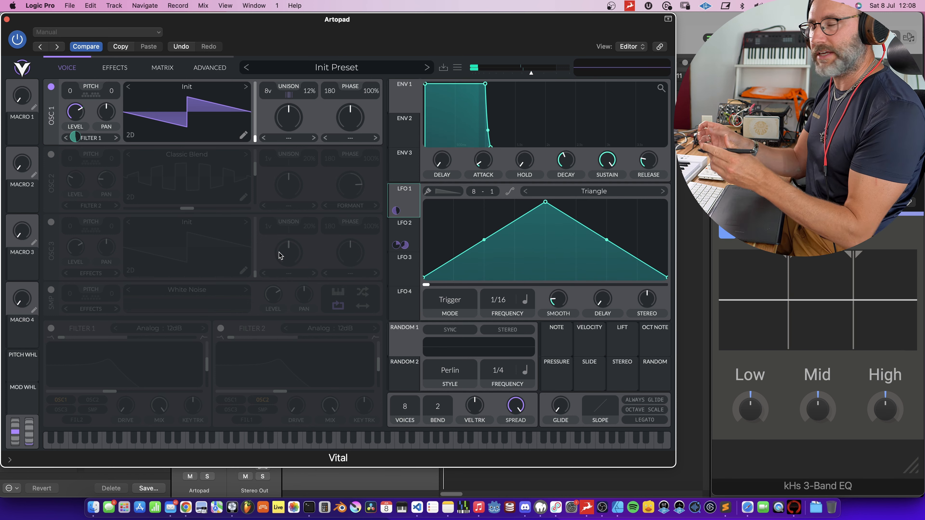
Step: Try Sync mode on LFO 1 and return it to Trigger
left_click(452, 303)
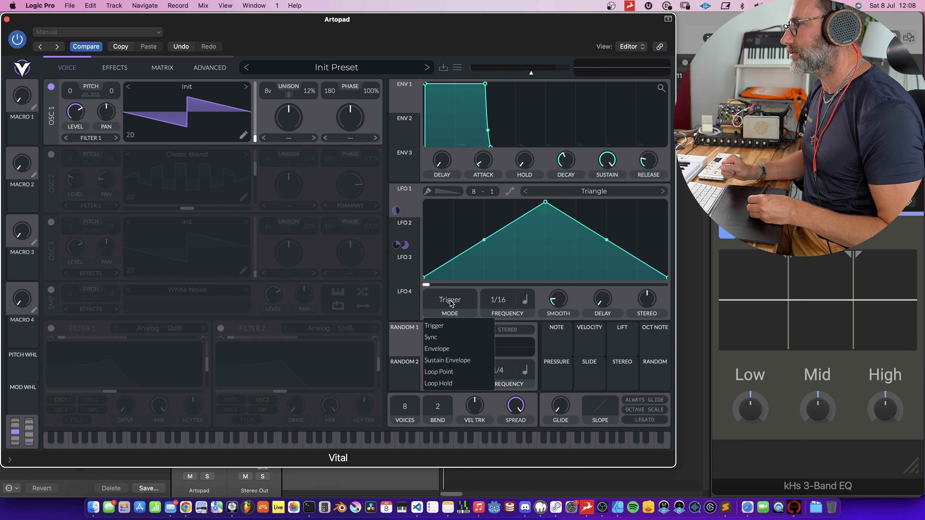
left_click(432, 339)
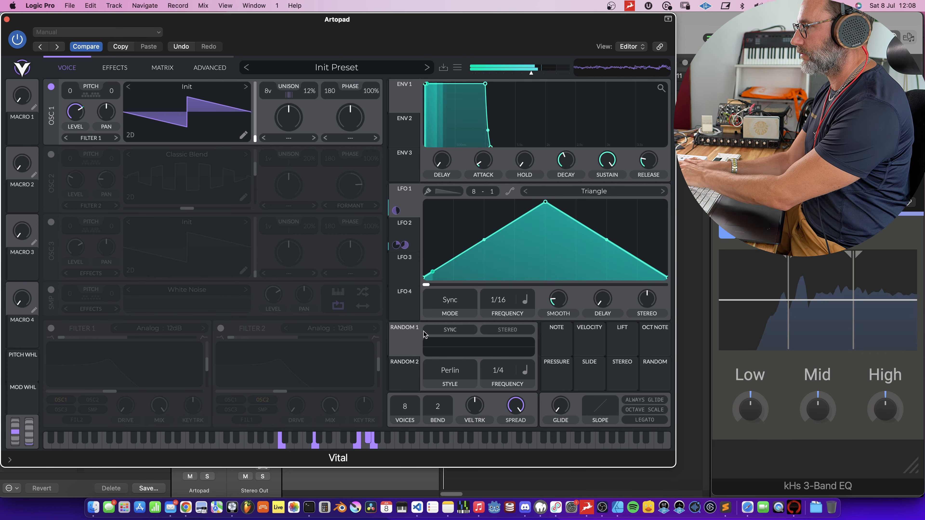
left_click(454, 306)
left_click(440, 328)
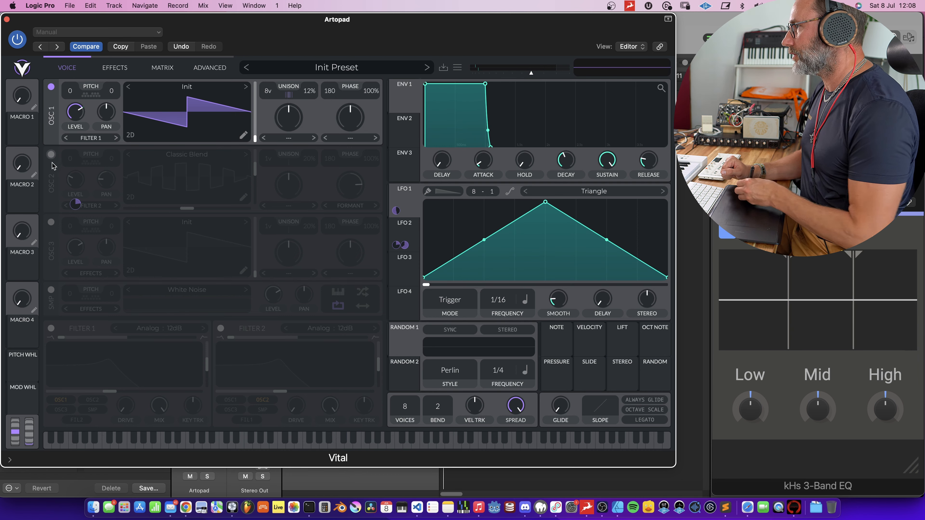
Step: Switch oscillator 2 back on and enable the sample source with its level at about 0.1
left_click(51, 154)
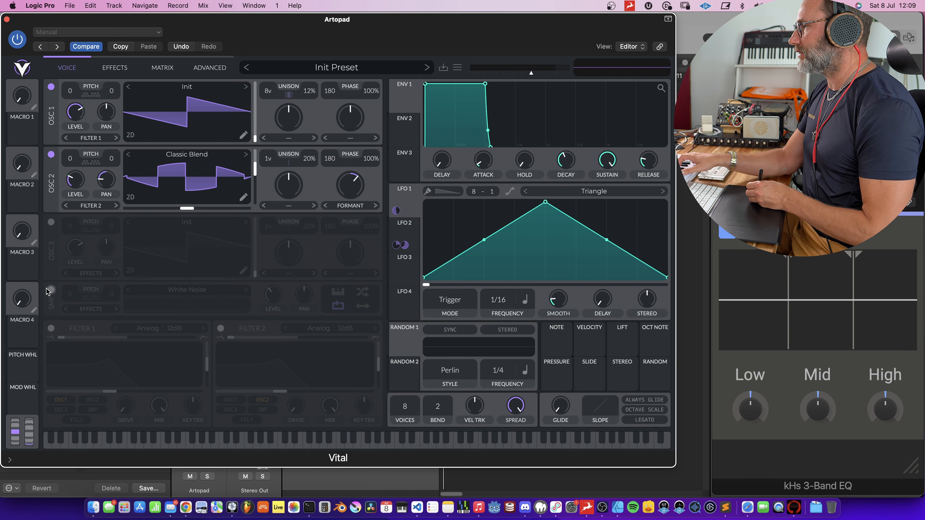
left_click(51, 291)
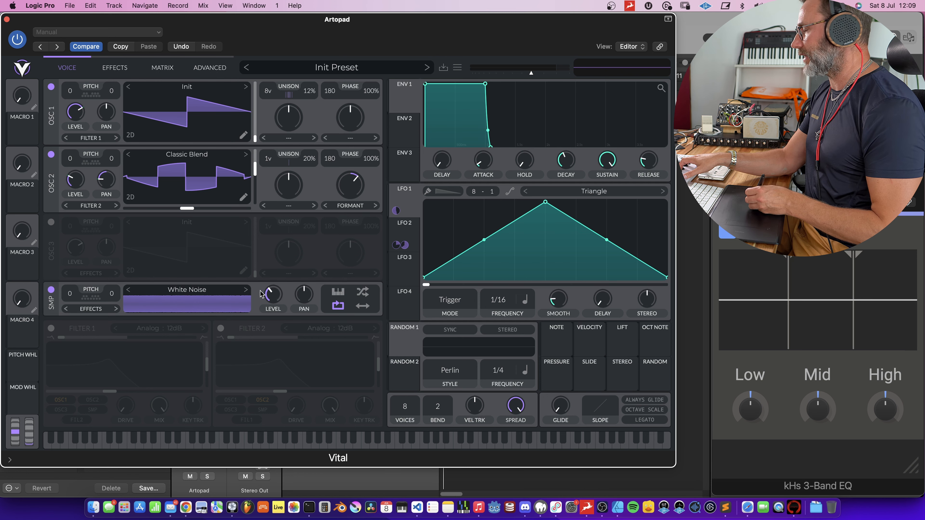
left_click_drag(273, 304, 269, 295)
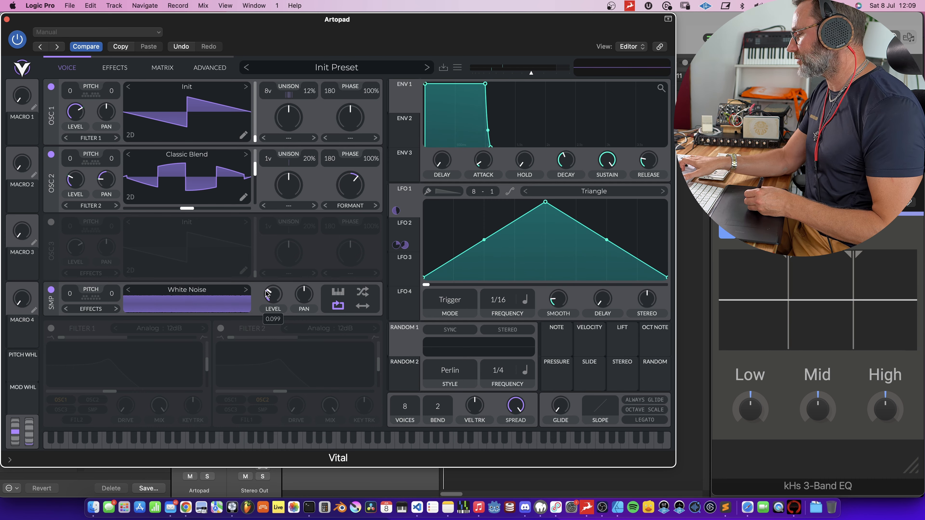
Step: Change the sample to BART, turn on its key tracking and set its level to about 0.12
left_click(246, 291)
left_click(246, 292)
left_click(246, 292)
left_click(246, 292)
left_click_drag(273, 300, 273, 295)
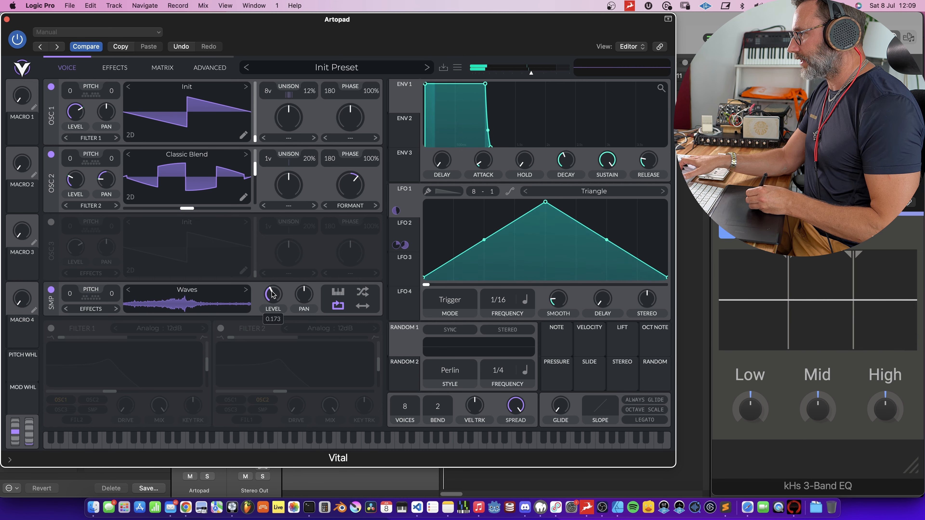
left_click(246, 291)
left_click(247, 292)
left_click(246, 293)
left_click(248, 293)
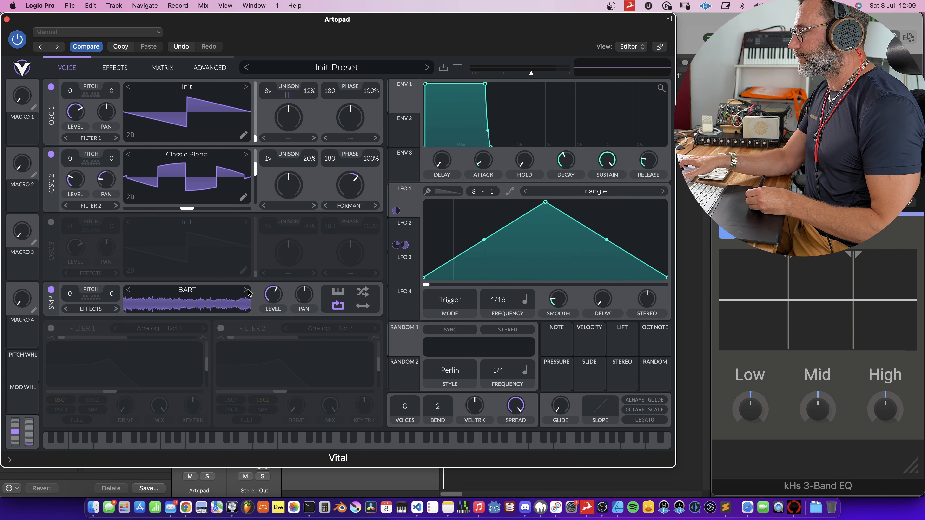
left_click_drag(271, 307, 268, 299)
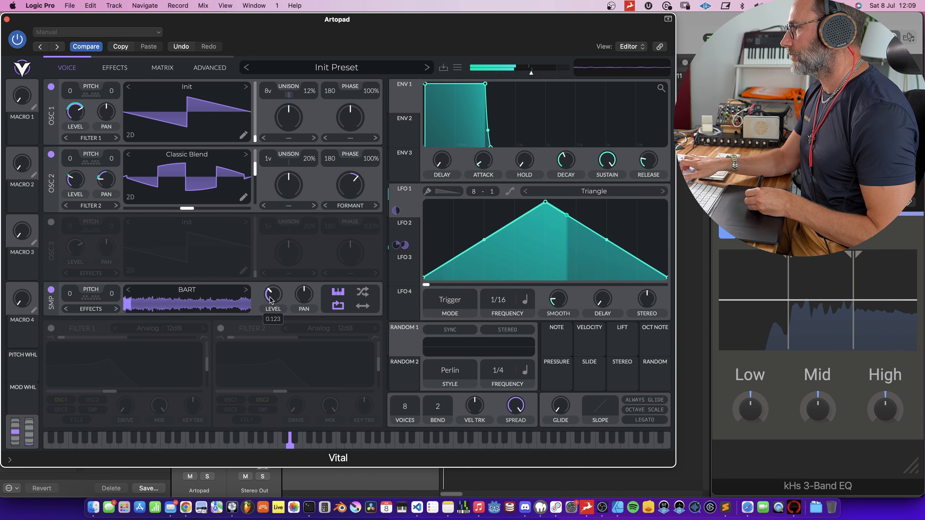
mouse_move(275, 294)
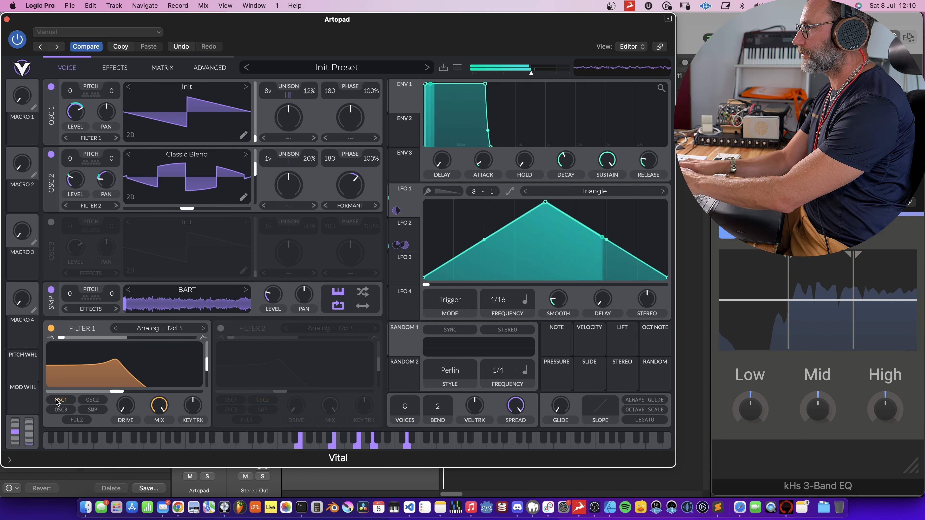
Step: Route oscillator 1, oscillator 2 and the sample through Filter 1, and raise the filter's drive and key tracking
left_click(57, 401)
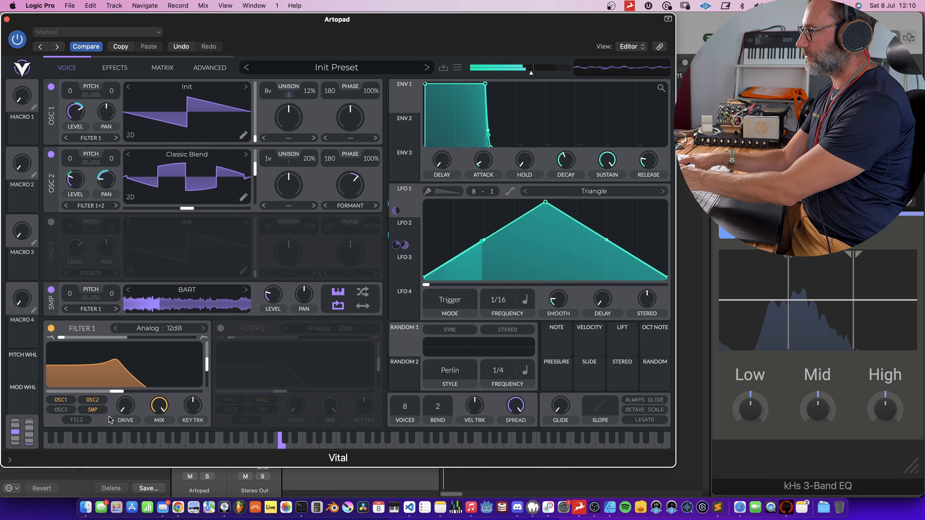
mouse_move(194, 402)
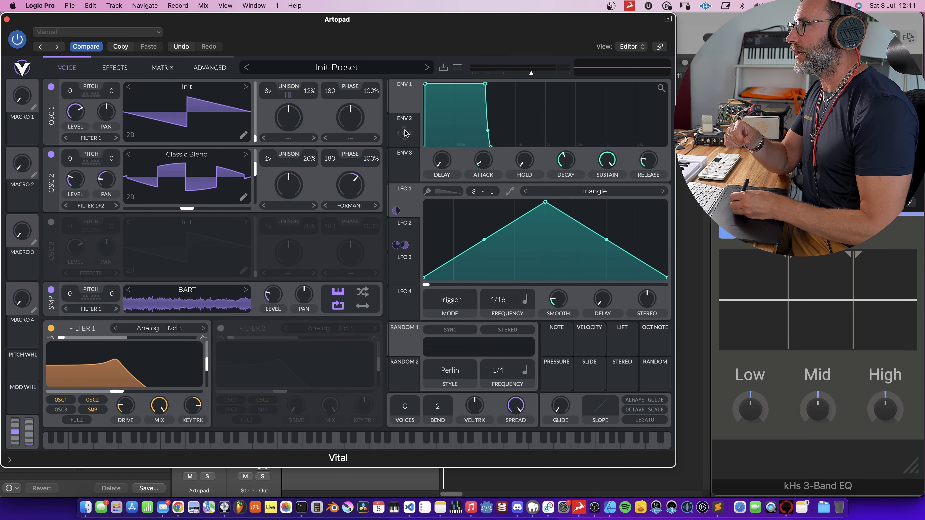
Step: Modulate Filter 1's cutoff with Envelope 2 at a reduced depth, using a longer attack, decay and release and a lower sustain
left_click(406, 133)
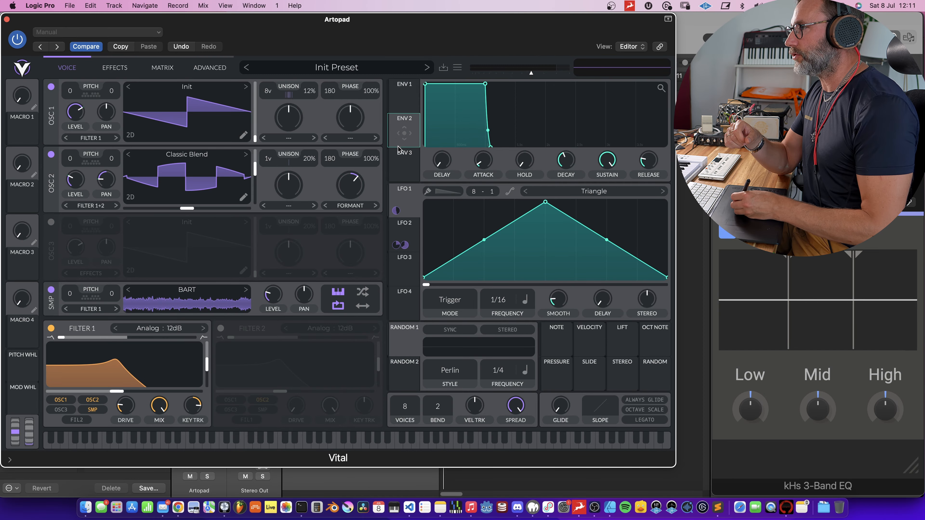
left_click_drag(408, 134, 127, 375)
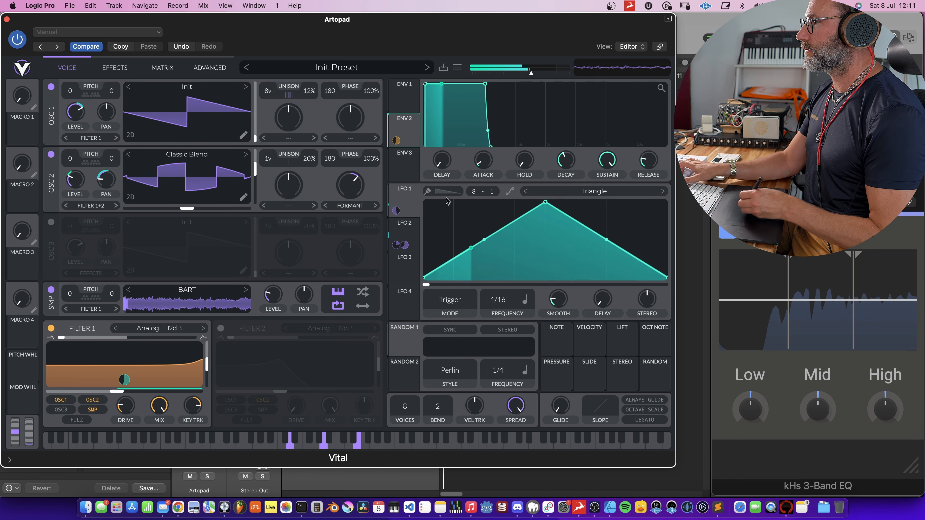
left_click_drag(486, 163, 495, 140)
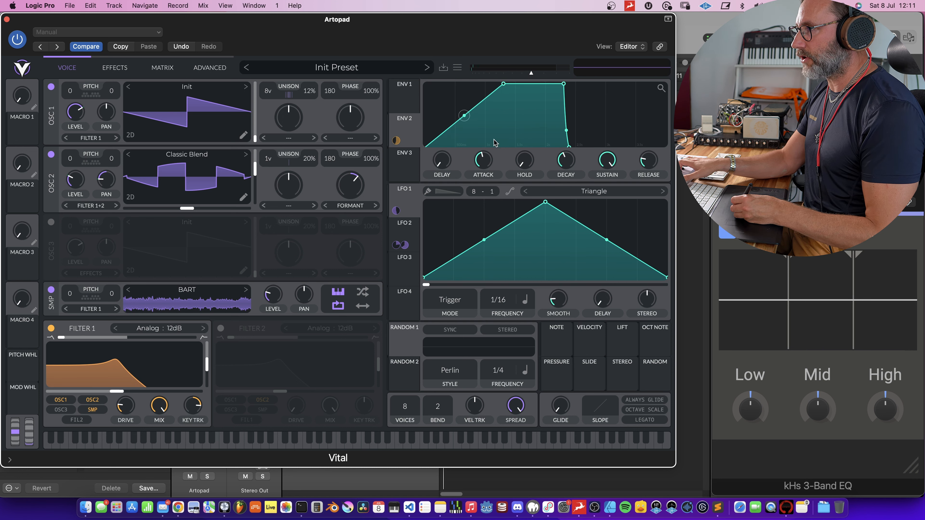
left_click_drag(607, 162, 568, 157)
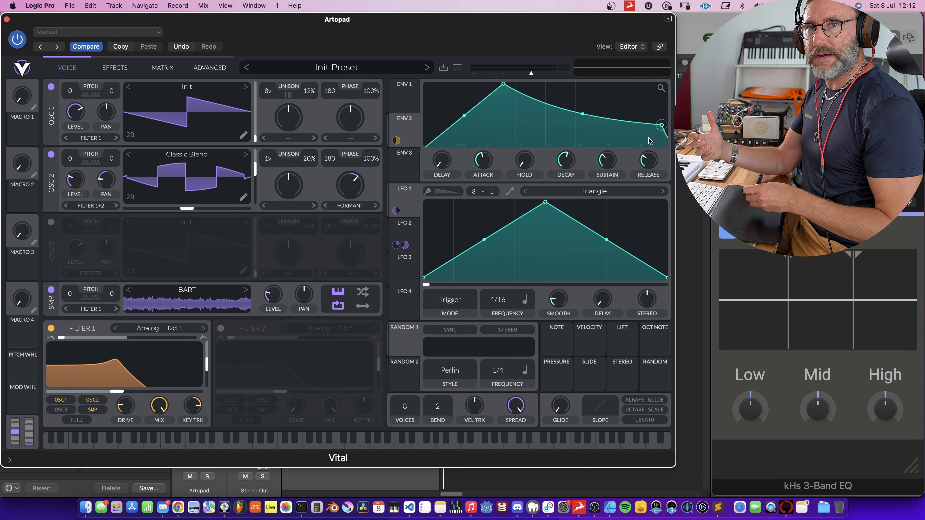
left_click_drag(405, 116, 124, 380)
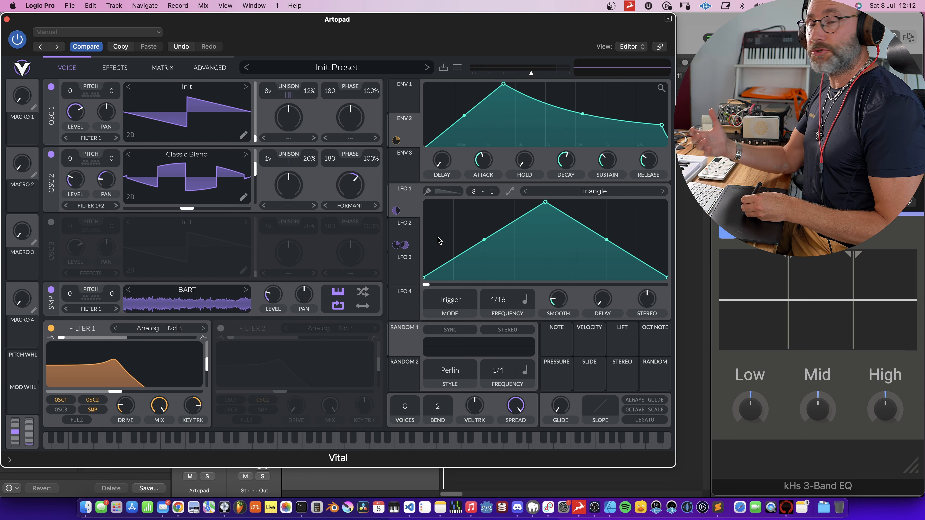
Step: Modulate the sample's level with LFO 2 and set LFO 1's depth on oscillator 1's level to about -0.35
left_click_drag(396, 244, 273, 349)
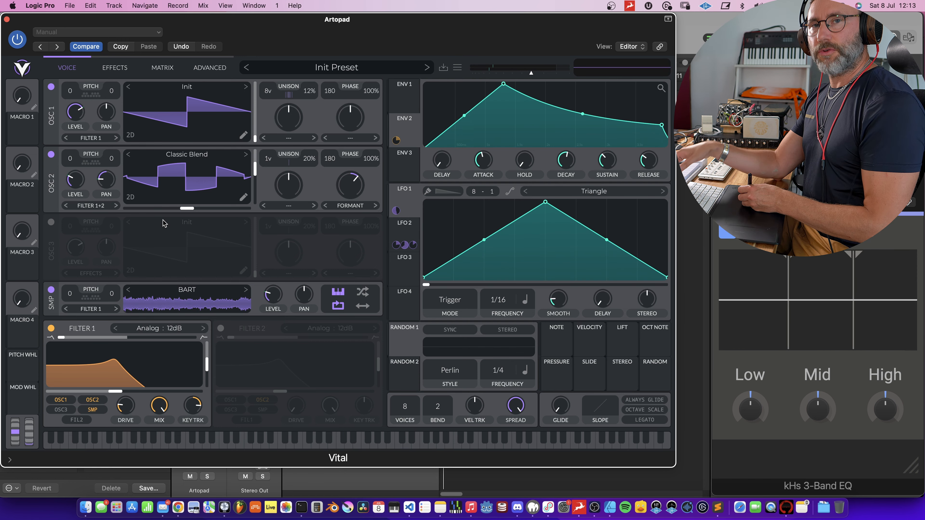
mouse_move(75, 141)
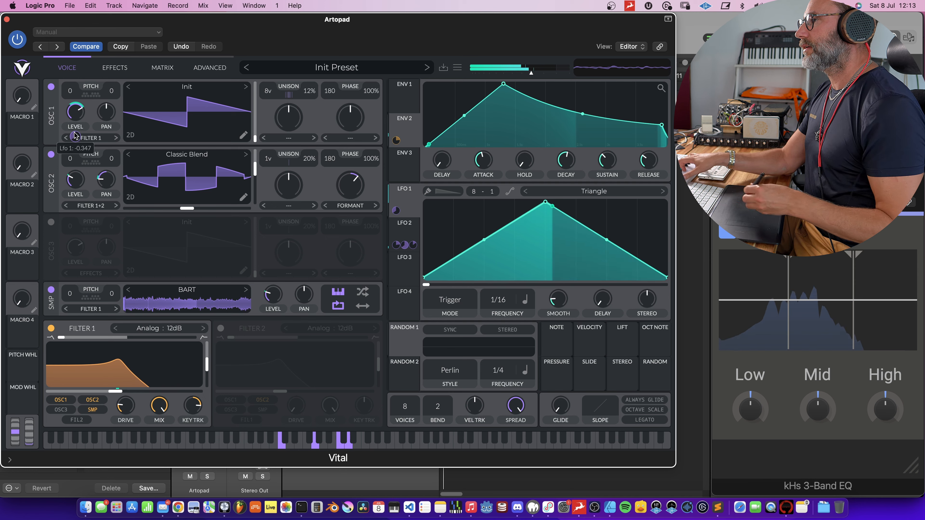
Step: Shape Envelope 1 with a slightly longer attack, longer decay and release, and a slightly lower sustain
left_click(406, 102)
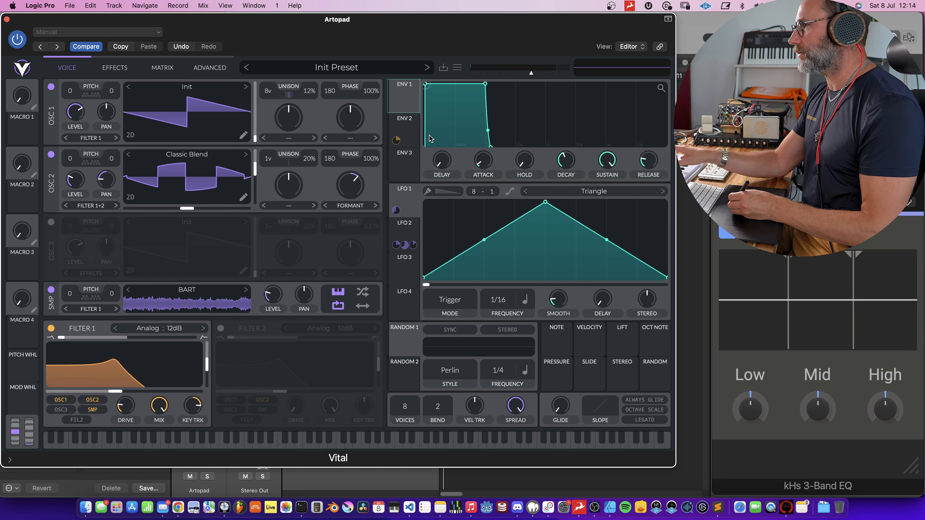
left_click_drag(483, 165, 502, 145)
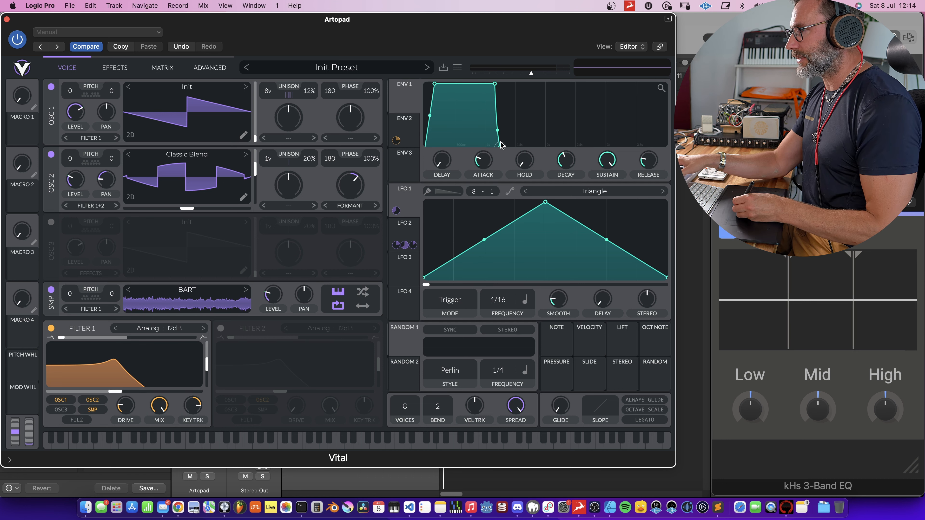
left_click_drag(609, 163, 562, 160)
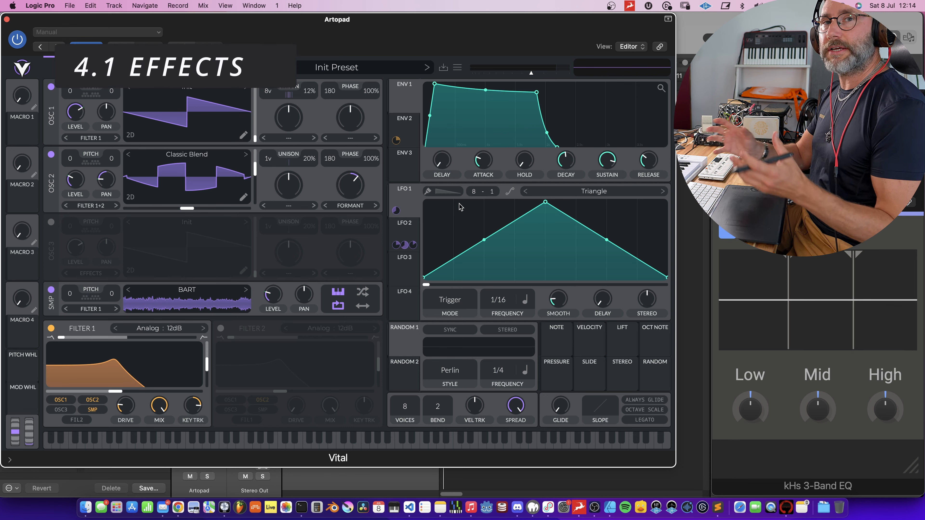
Step: Enable the Compressor effect in Multiband mode and lower its mix
left_click(121, 46)
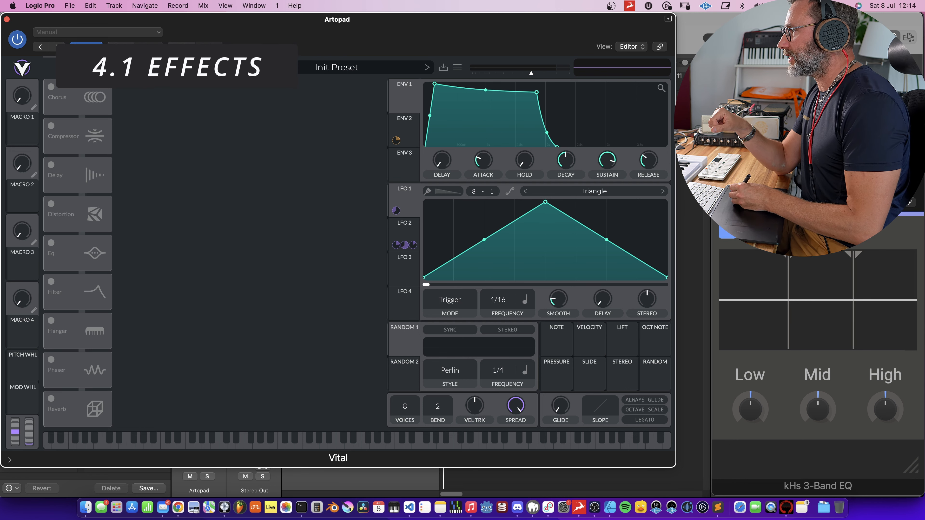
left_click(51, 126)
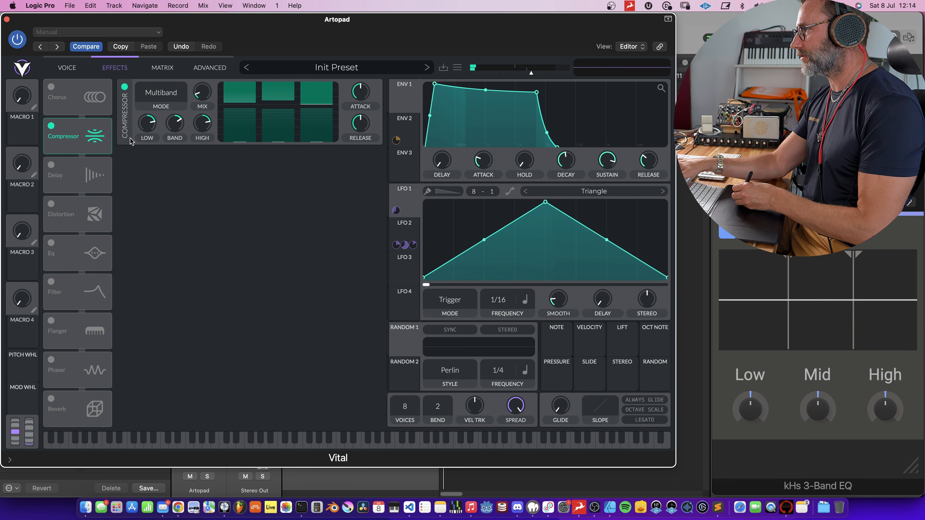
Step: Enable the Delay effect in Ping Pong mode with a 1/4 first frequency, narrow its filter into a band and lower its mix
left_click(51, 165)
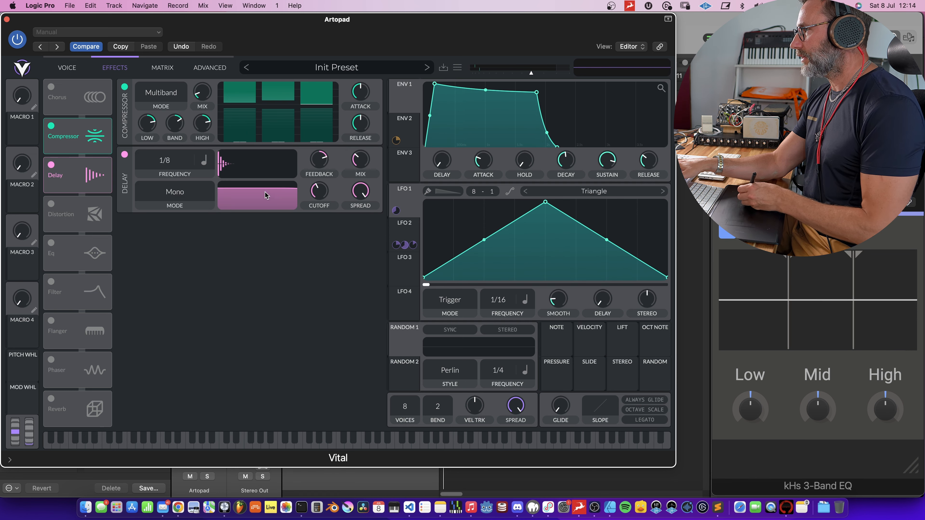
left_click(181, 195)
left_click(164, 242)
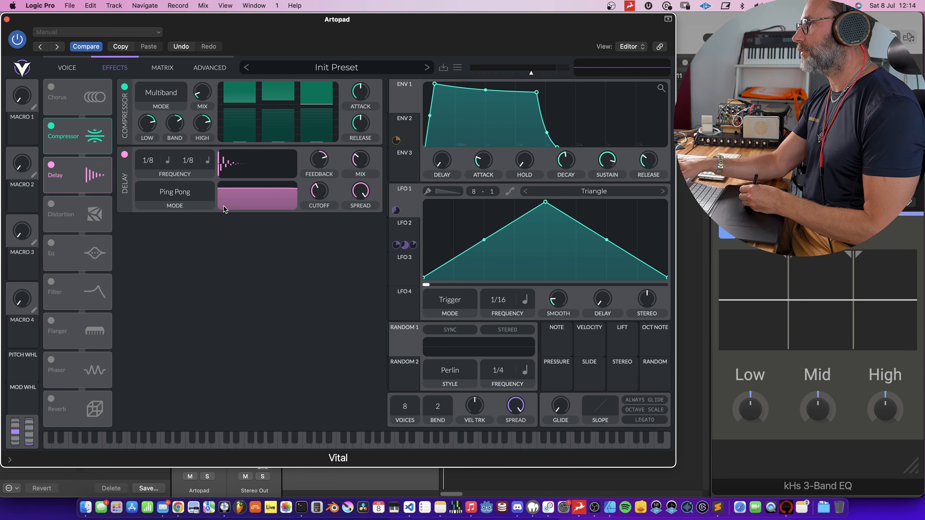
left_click_drag(260, 193, 274, 210)
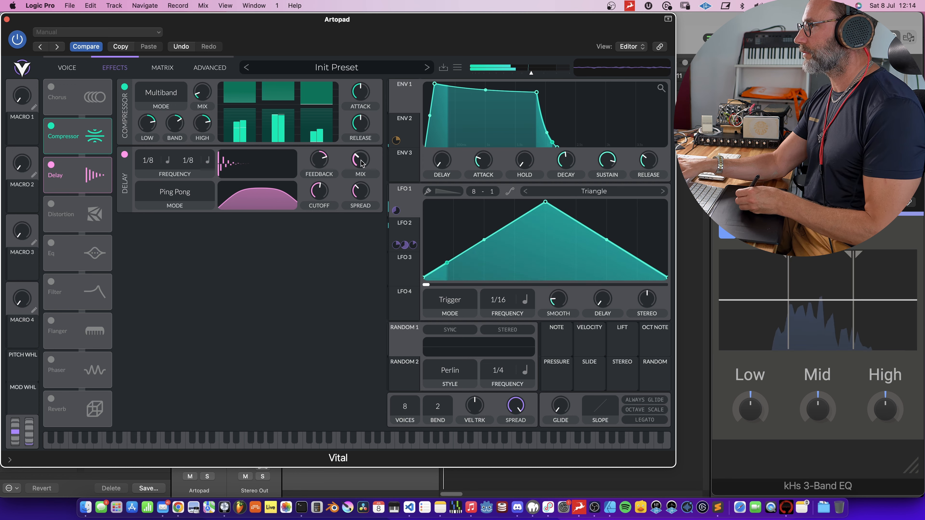
left_click_drag(356, 159, 355, 165)
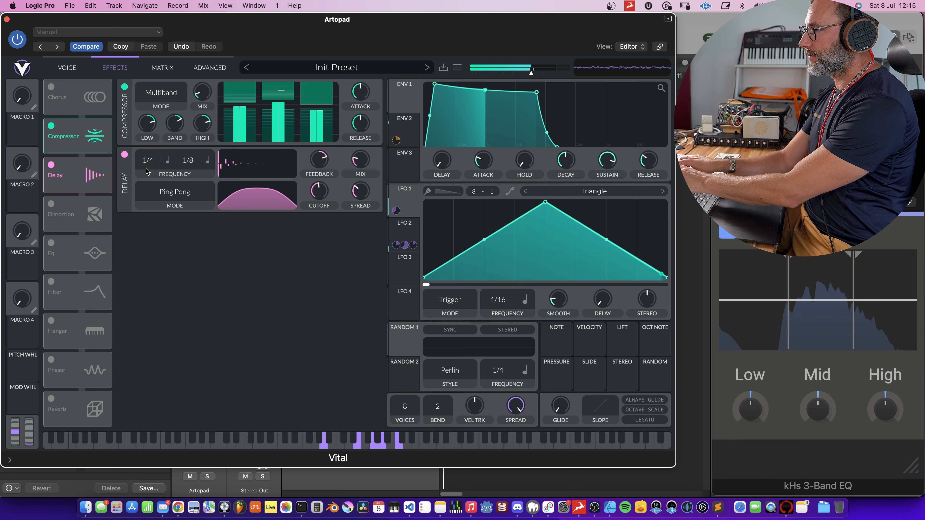
Step: Enable the Reverb effect with a mix of about 15%, raising its low shelf's cutoff and reducing the shelf's gain
left_click(51, 399)
left_click_drag(363, 259, 365, 258)
mouse_move(363, 231)
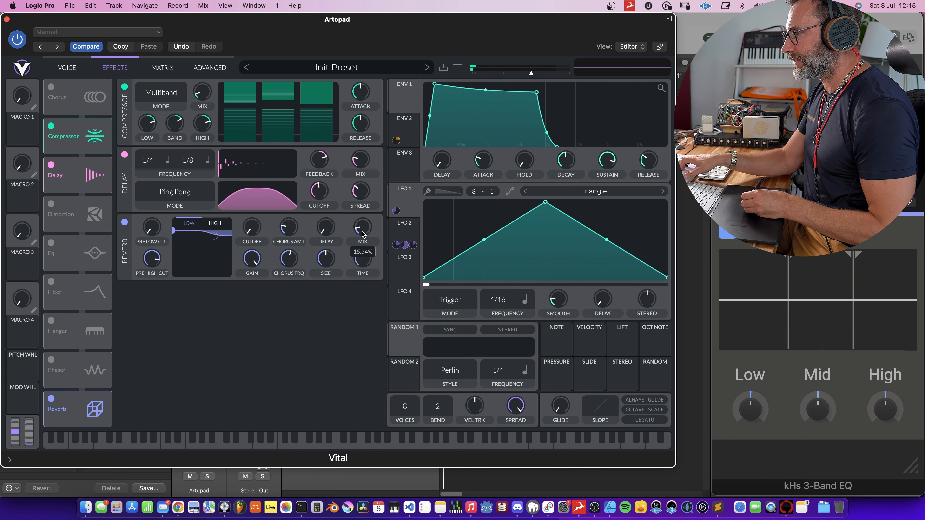
left_click_drag(176, 234, 185, 250)
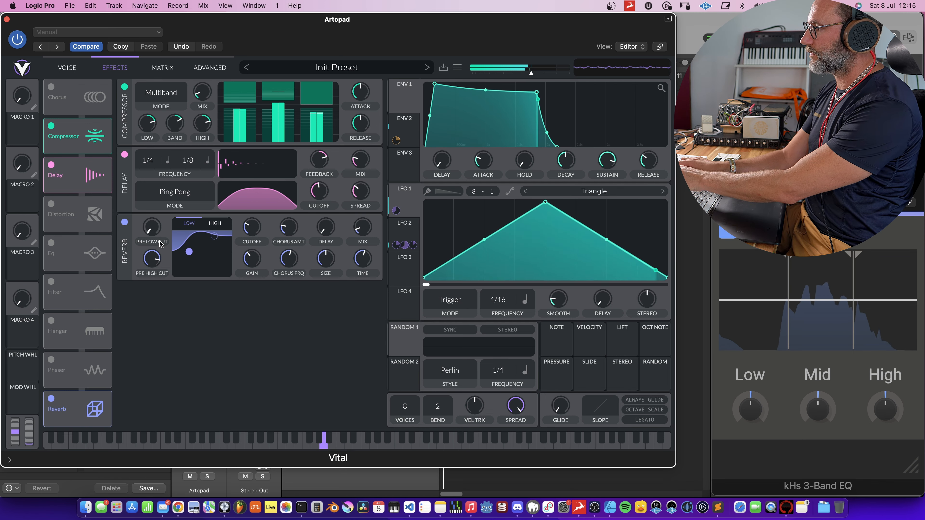
Step: Modulate Filter 1's cutoff with Macro 1 at a depth of about 32.26 and try out the macro
left_click(67, 69)
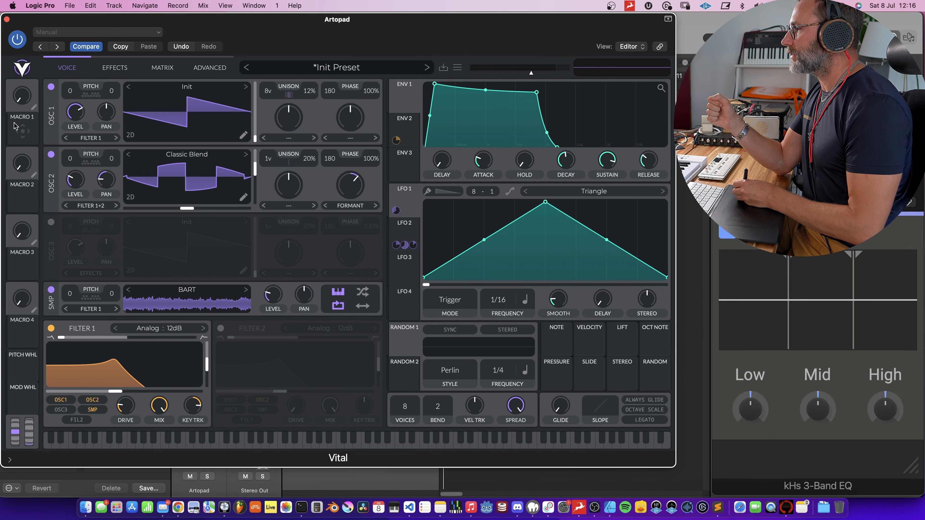
left_click_drag(20, 134, 126, 372)
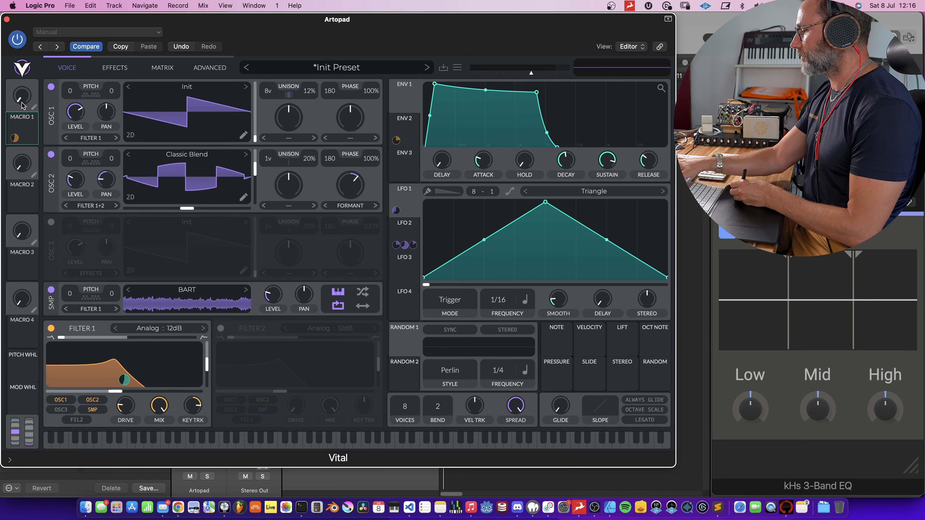
mouse_move(22, 106)
left_mouse_down()
mouse_move(22, 91)
mouse_move(22, 117)
left_mouse_up()
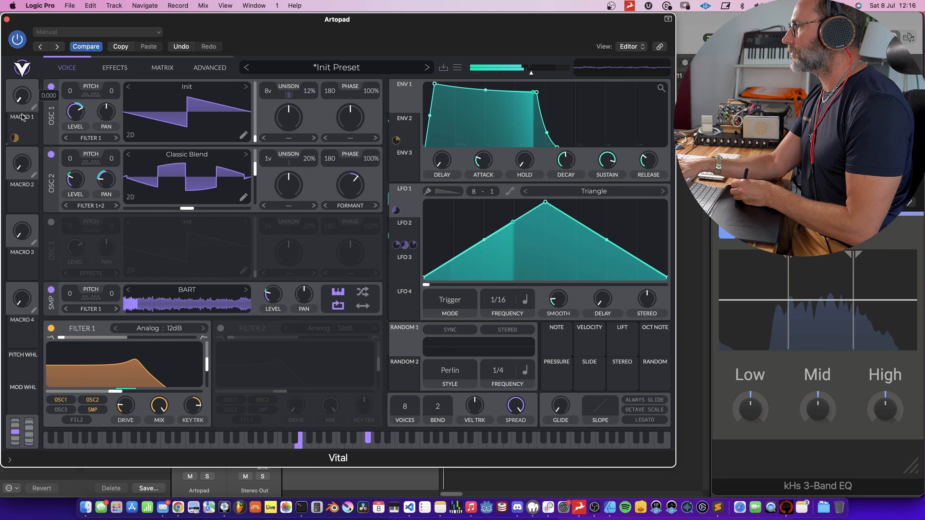
mouse_move(15, 138)
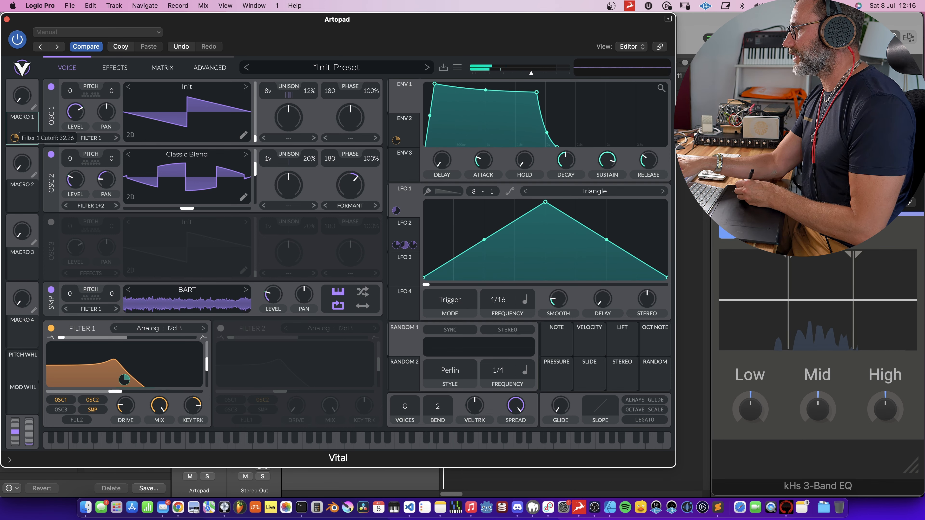
Step: Modulate oscillator 2's level with Macro 1 at a reduced depth and test the macro's range
left_click_drag(23, 106, 78, 150)
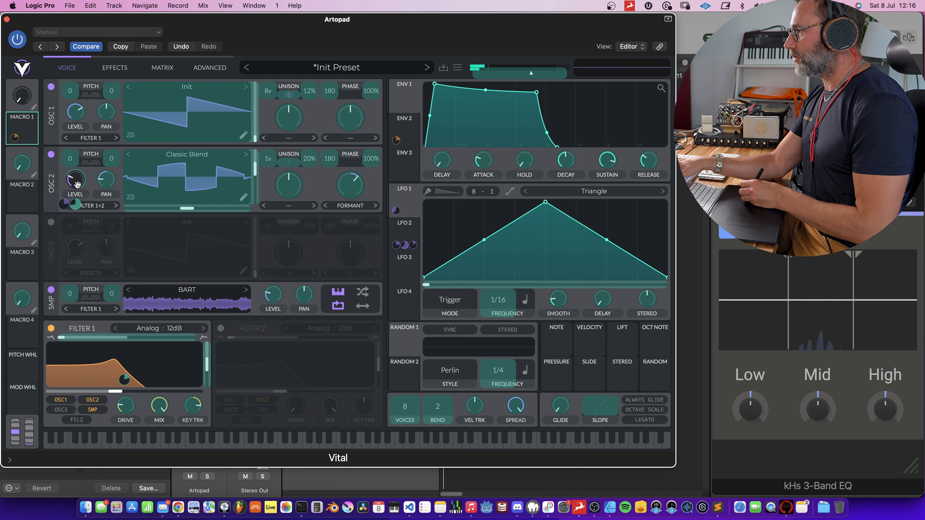
left_click_drag(75, 182, 76, 182)
left_click_drag(22, 96, 31, 67)
left_click_drag(23, 138, 23, 155)
left_click_drag(22, 97, 52, 168)
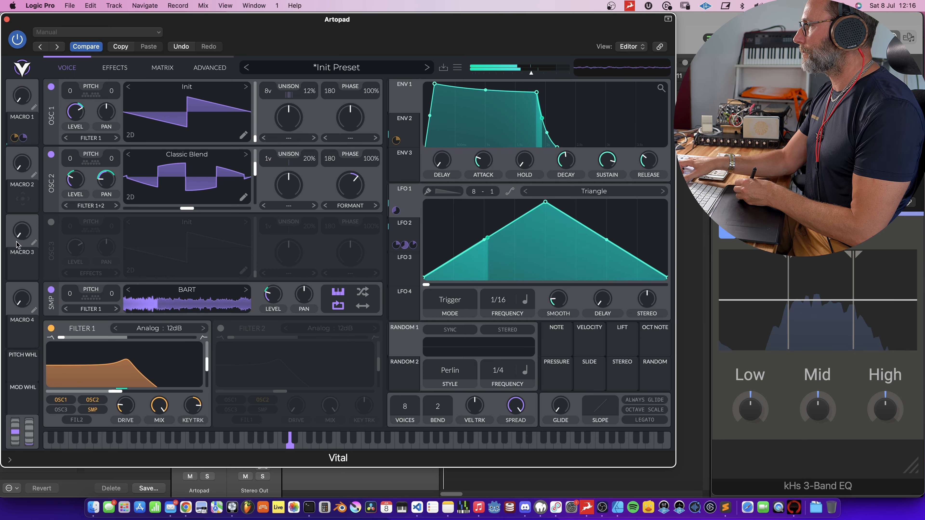
Step: Modulate the sample's level with Macro 1 at a depth of about 0.162 and try out the macro
left_click_drag(21, 141, 241, 237)
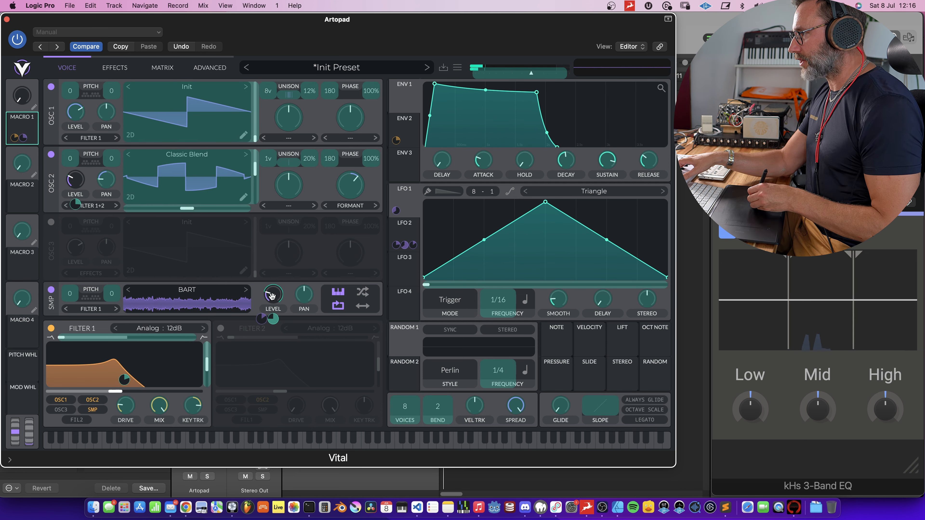
left_click_drag(271, 296, 272, 295)
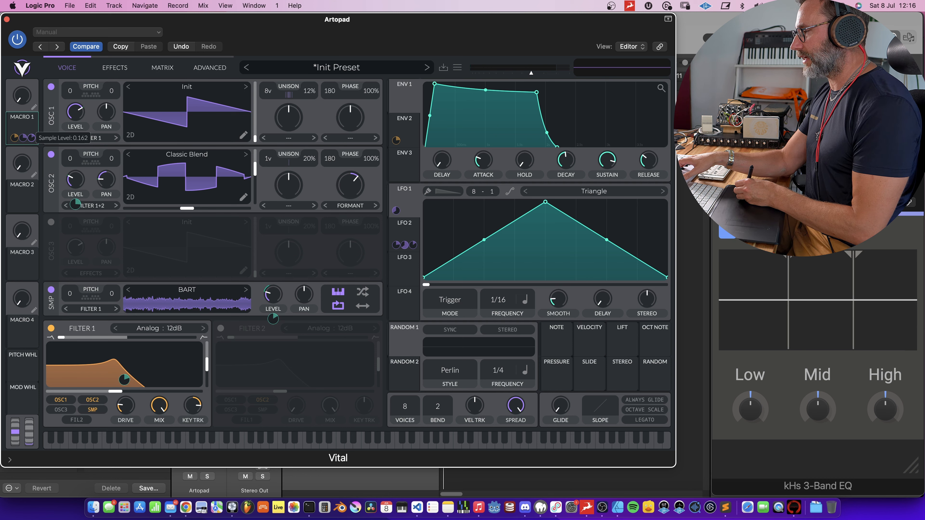
left_click_drag(22, 95, 16, 139)
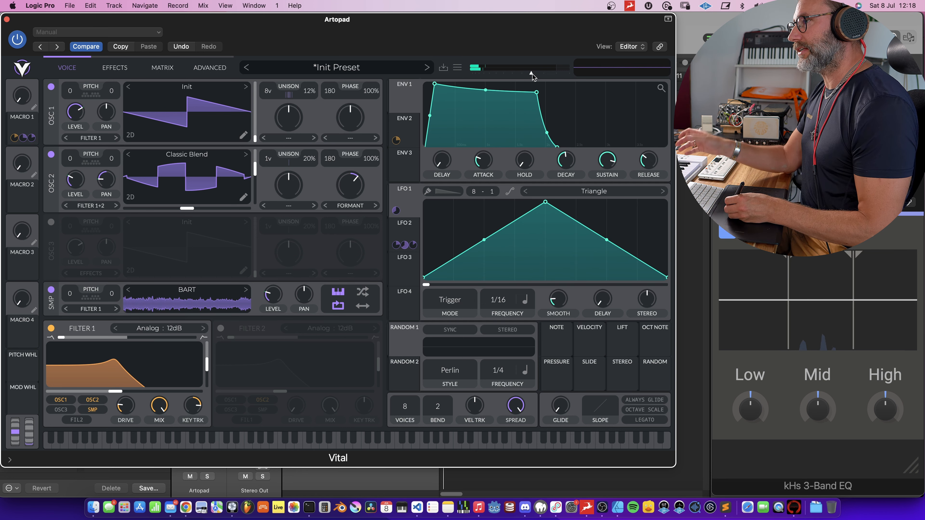
Step: Control Macro 1 with the mod wheel and assign Macro 1 to oscillator 2's Formant amount
mouse_move(536, 71)
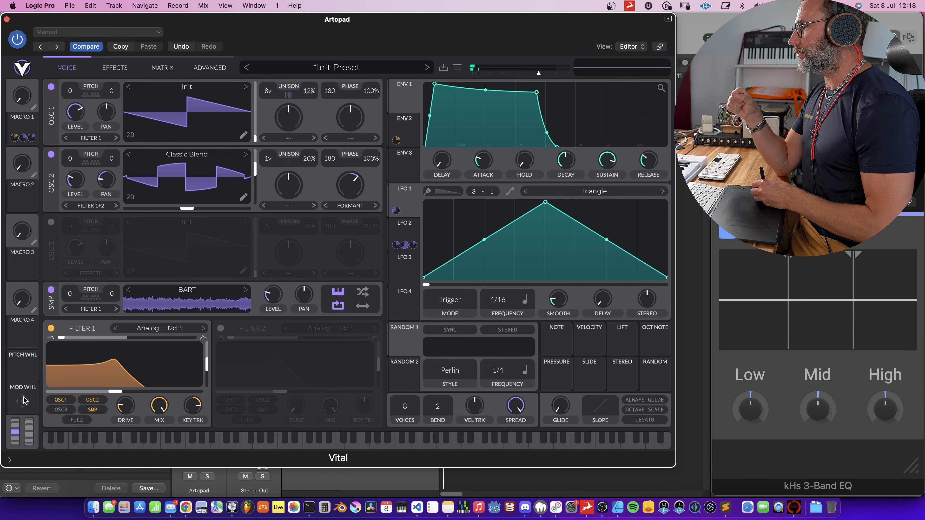
left_click_drag(23, 401, 23, 98)
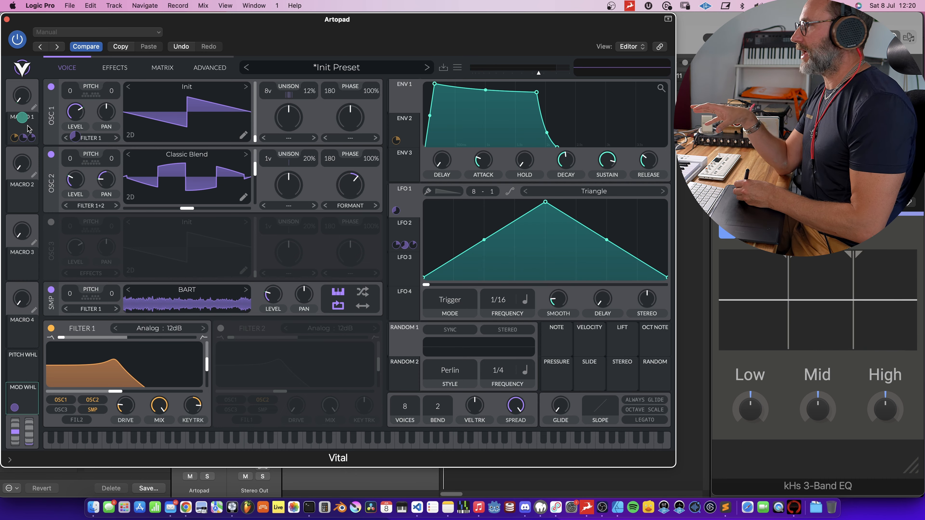
left_click_drag(36, 125, 349, 187)
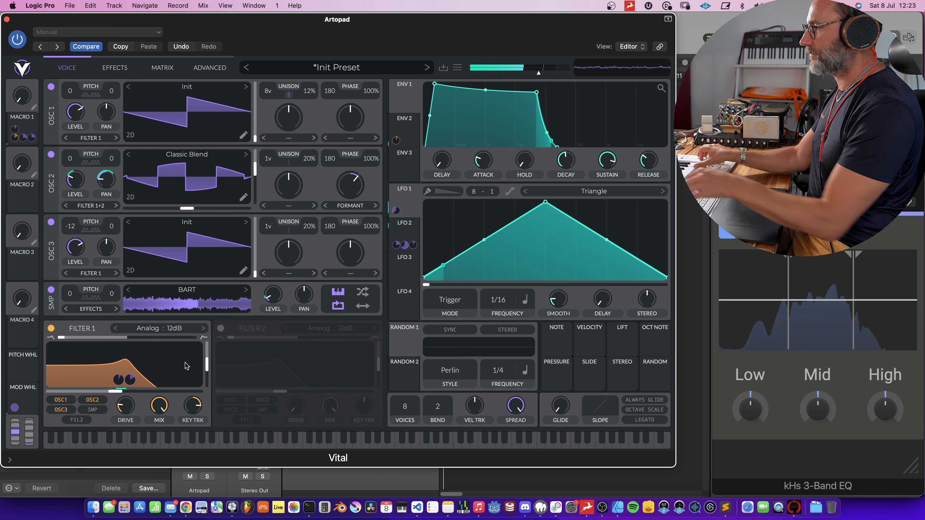
Step: Compare the sound with oscillator 3 off and on, and load the Classic Blend wavetable into it
left_click(51, 222)
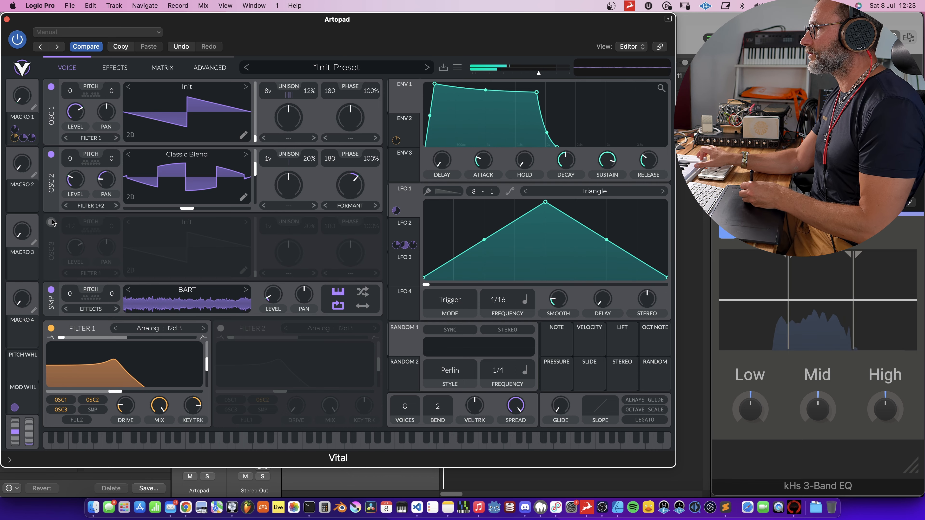
left_click(51, 222)
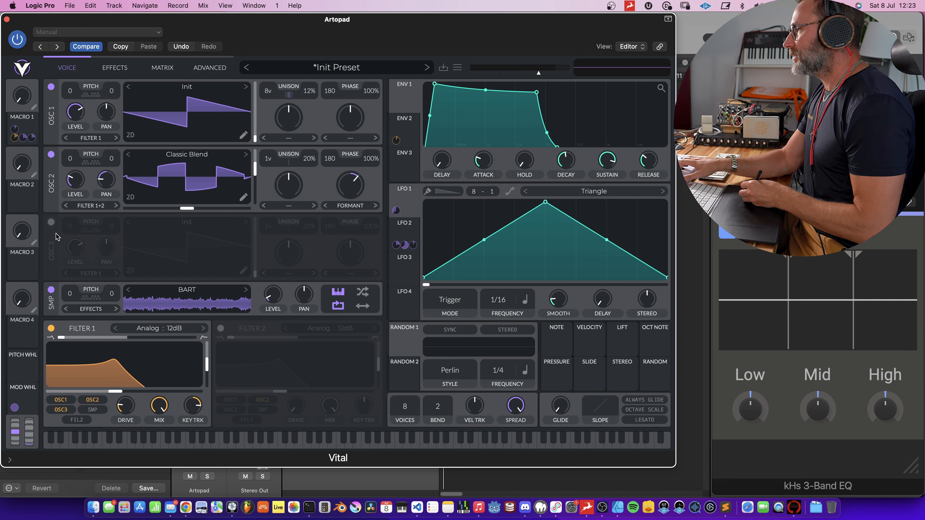
left_click(51, 222)
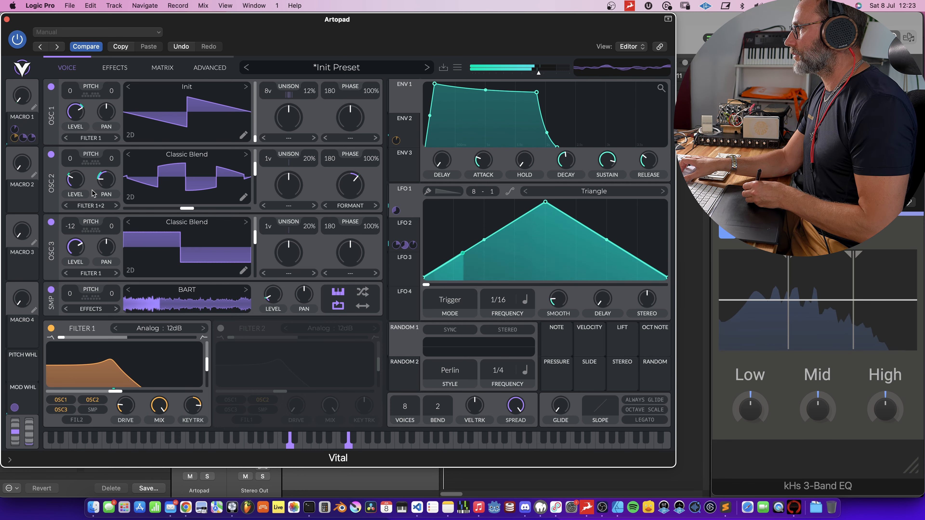
Step: Modulate oscillator 3's level with Macro 1 and reduce that oscillator's base level to about 0.171
left_click_drag(21, 126, 75, 278)
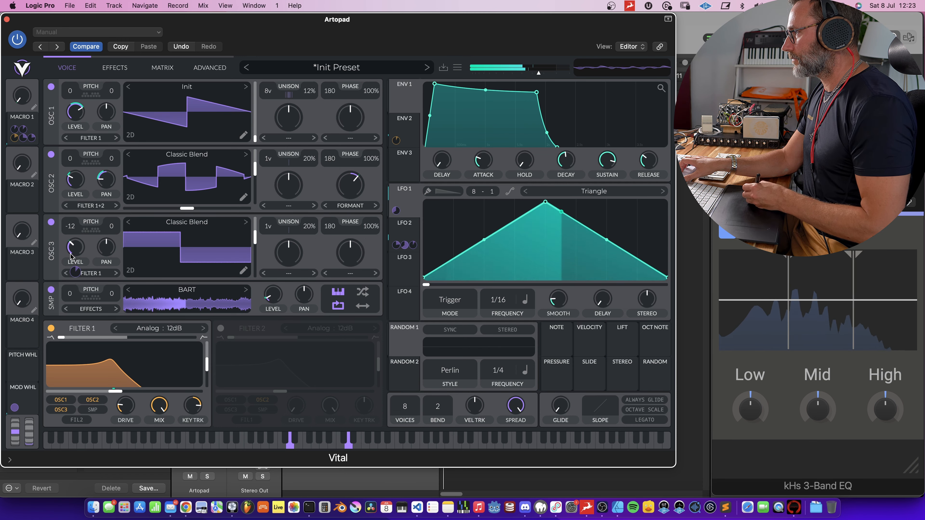
left_click_drag(76, 244, 75, 247)
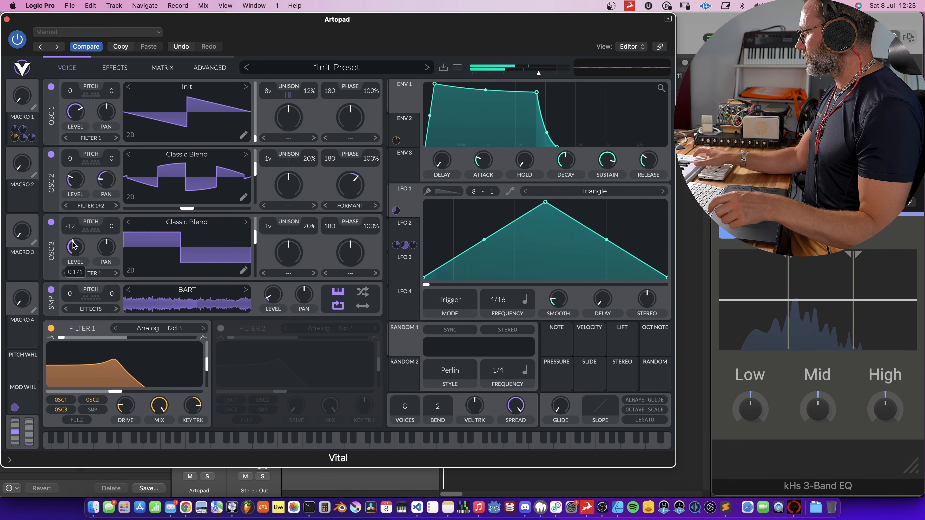